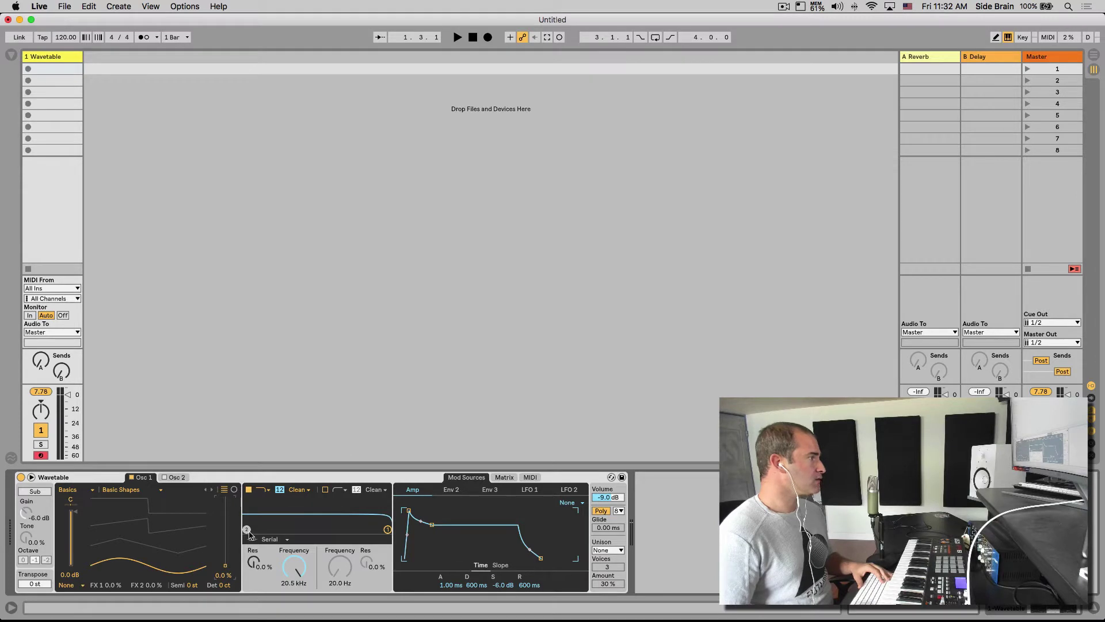
Step: Morph Osc 1's wave into a saw shape and shorten the amp envelope release to 1.50 ms
left_click_drag(226, 565, 226, 517)
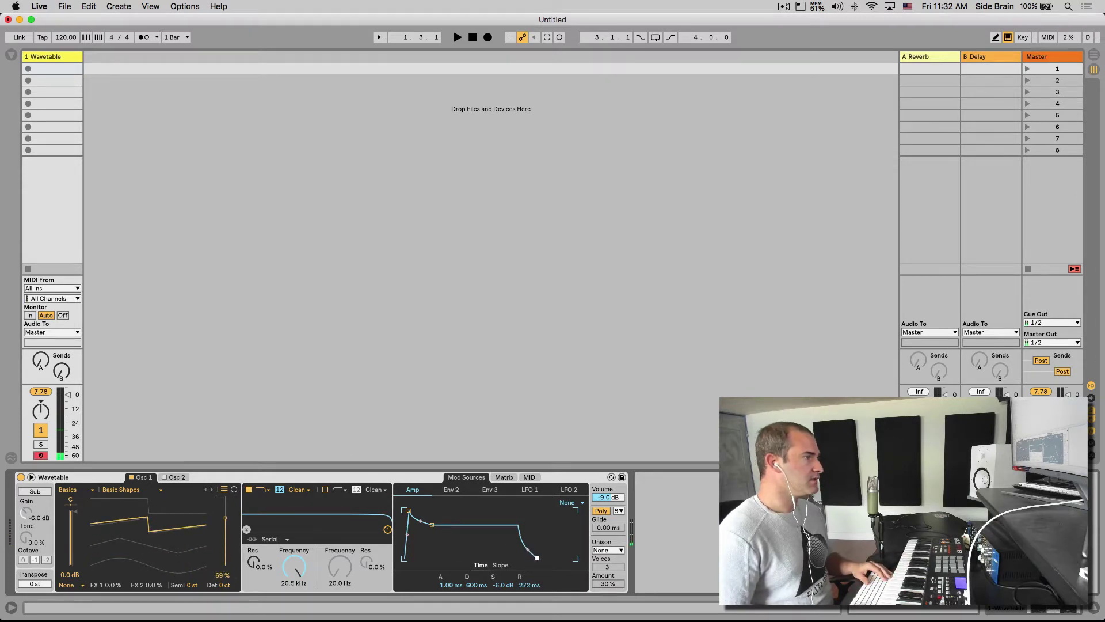
left_click_drag(540, 558, 517, 558)
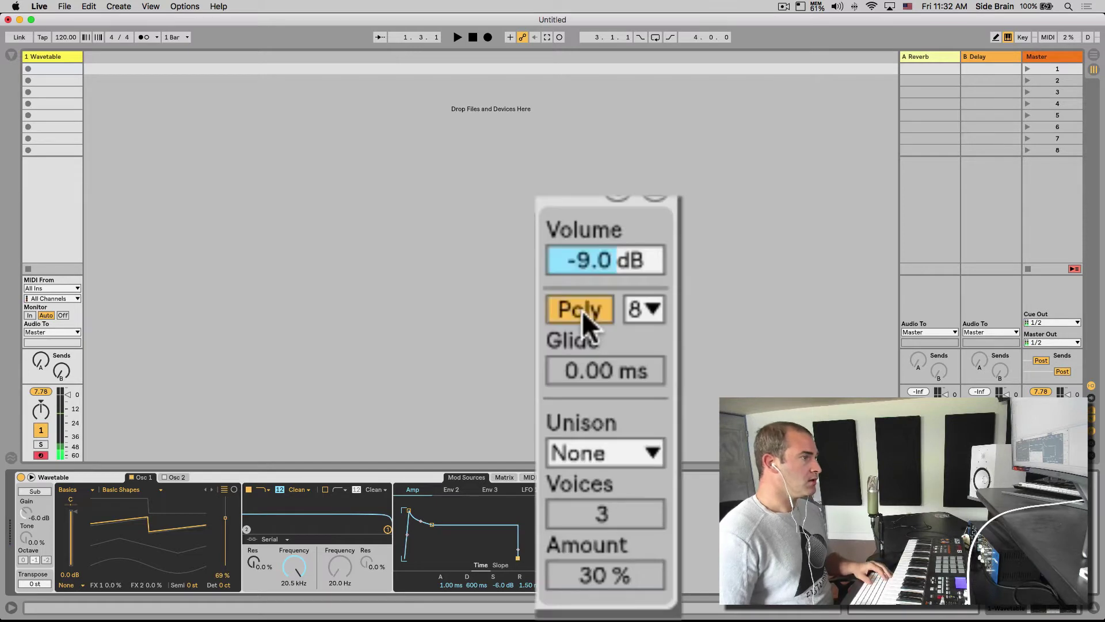
left_click(613, 263)
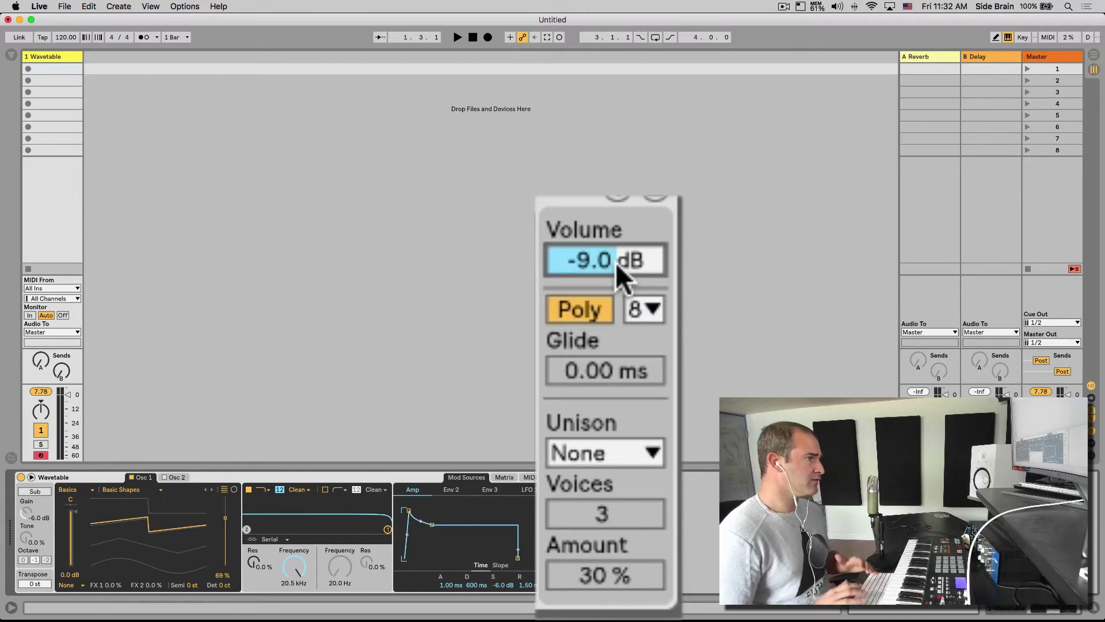
scroll(627, 259, "up", 10)
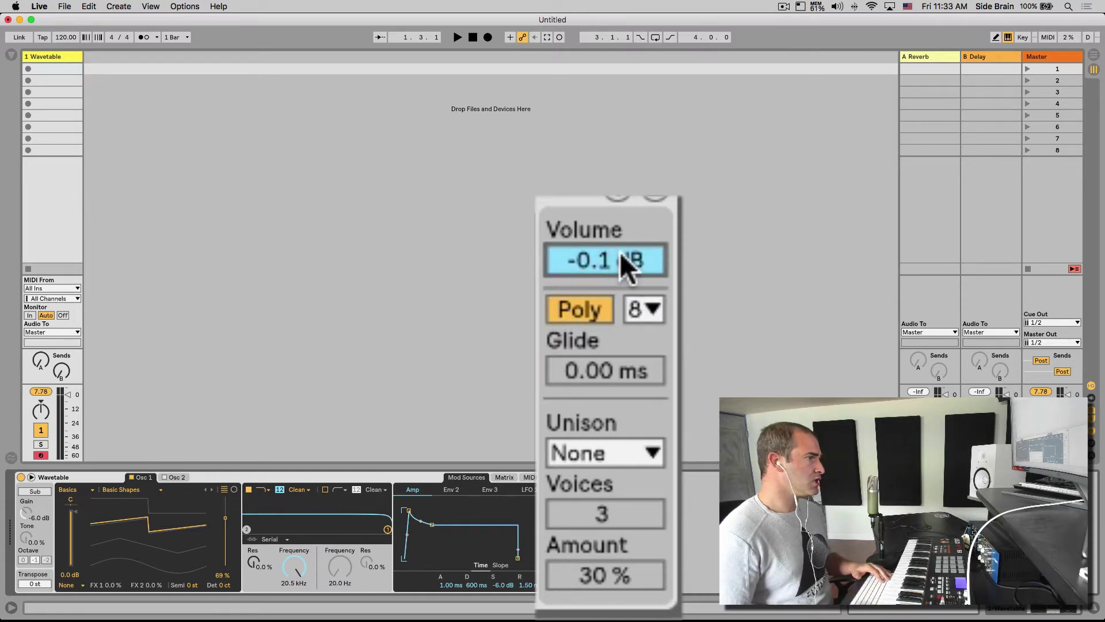
scroll(628, 257, "down", 15)
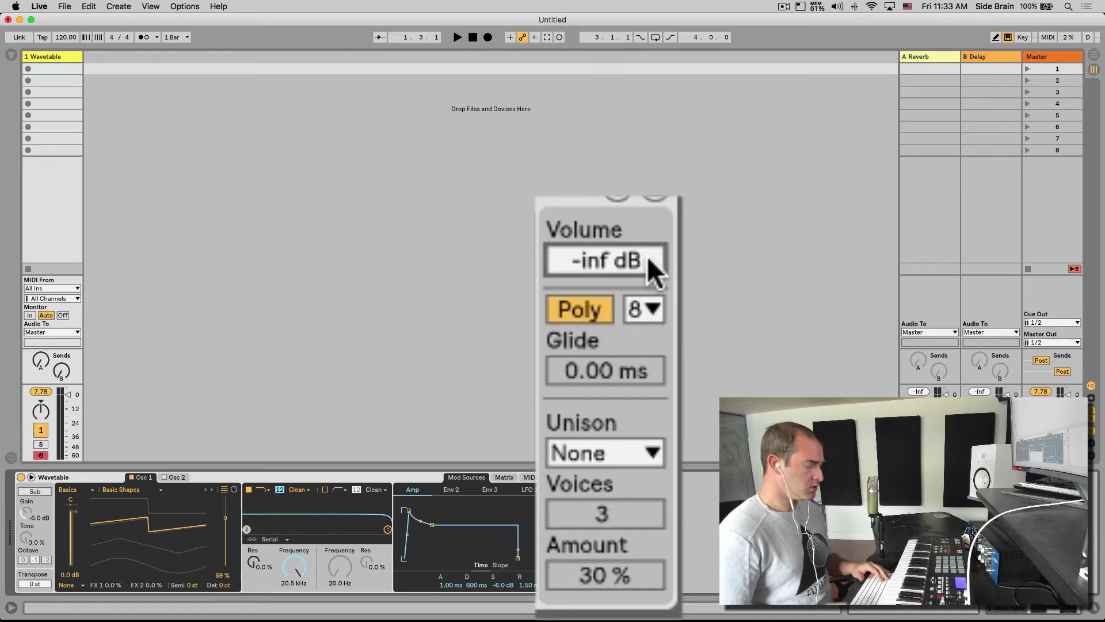
type("-9")
key("Return")
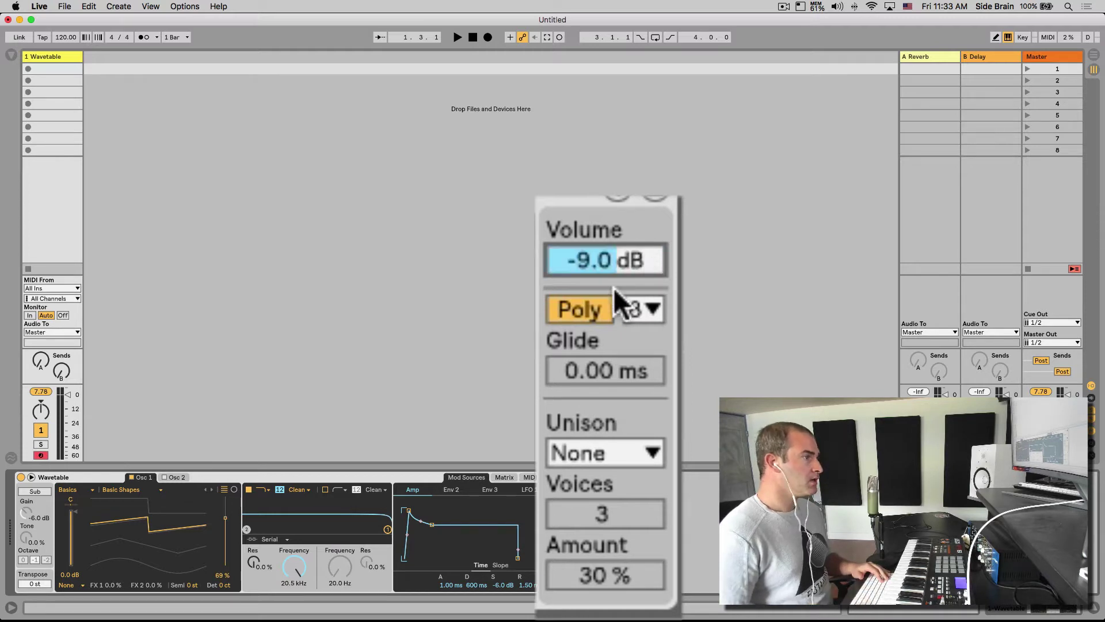
left_click(642, 314)
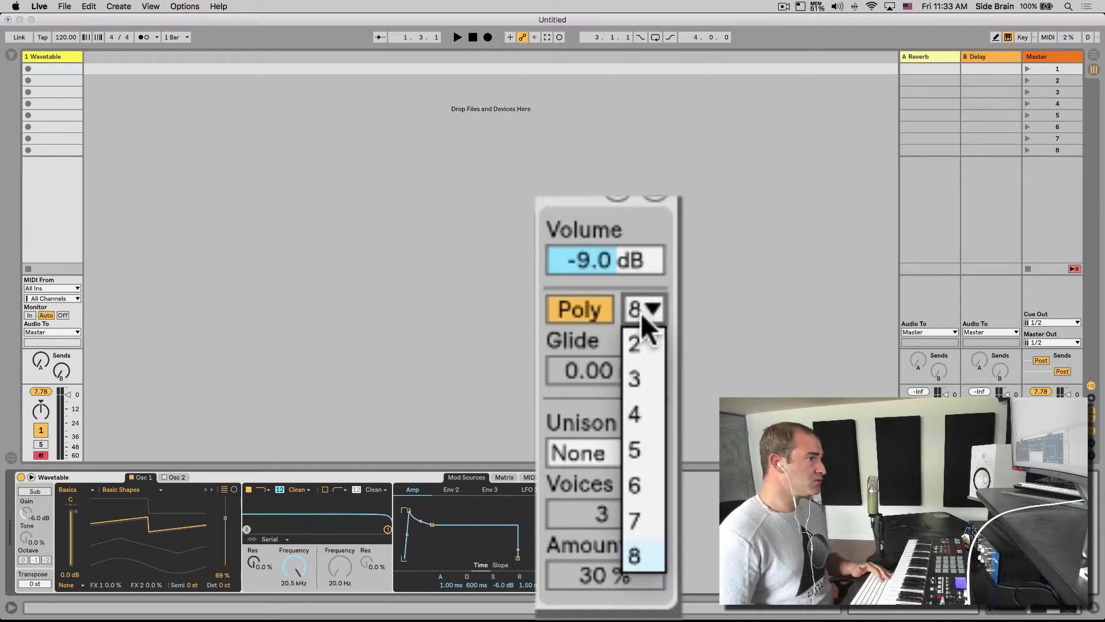
left_click(641, 313)
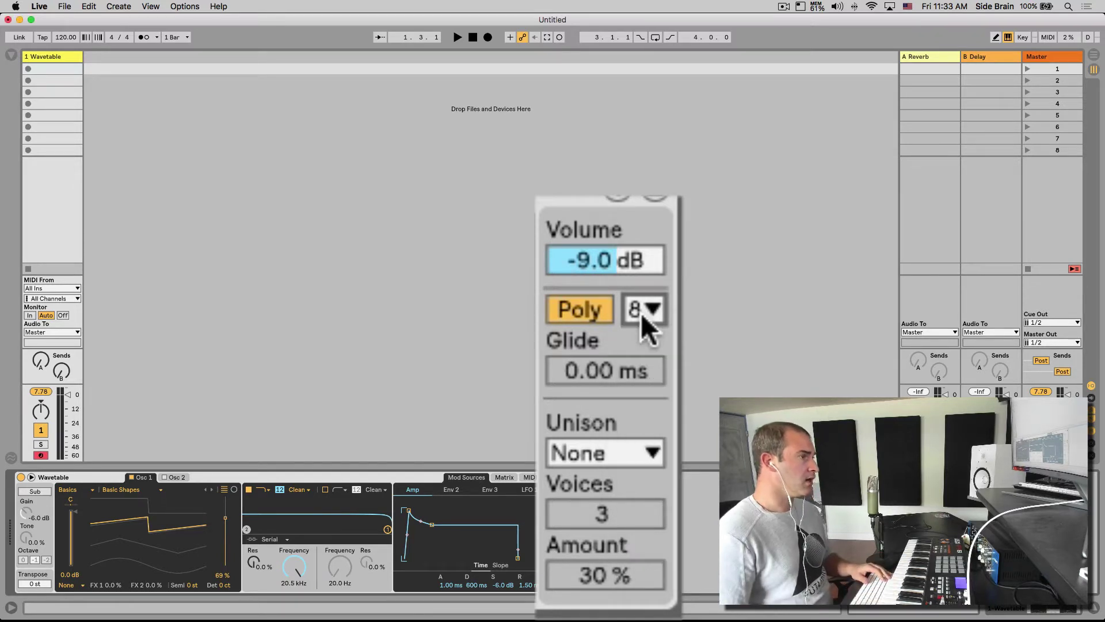
left_click(641, 313)
left_click(644, 345)
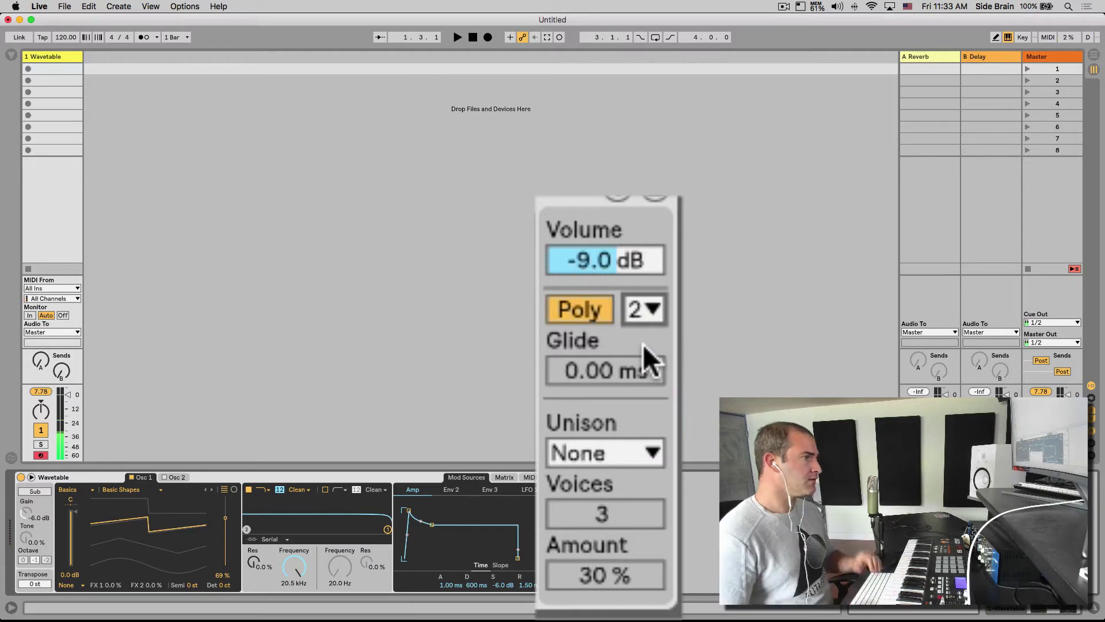
left_click(637, 310)
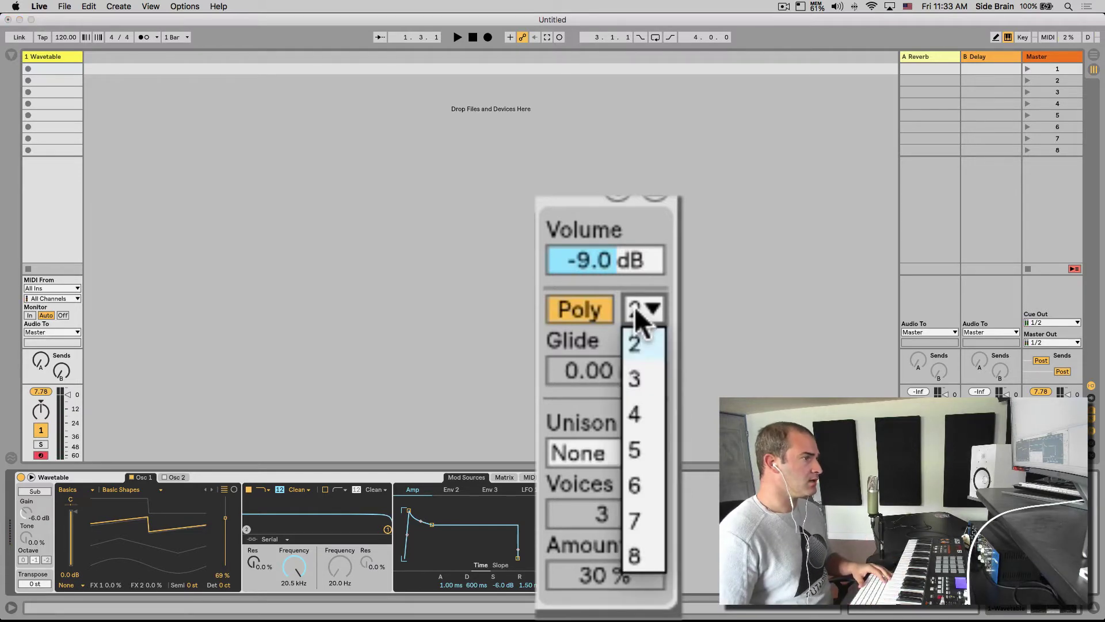
left_click(639, 555)
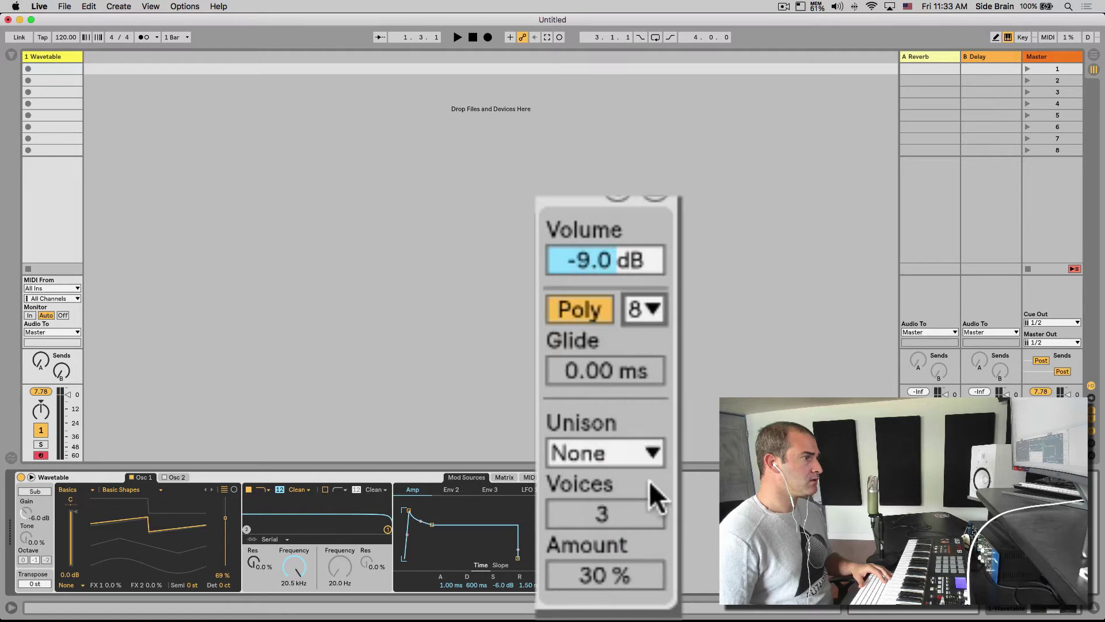
left_click(583, 311)
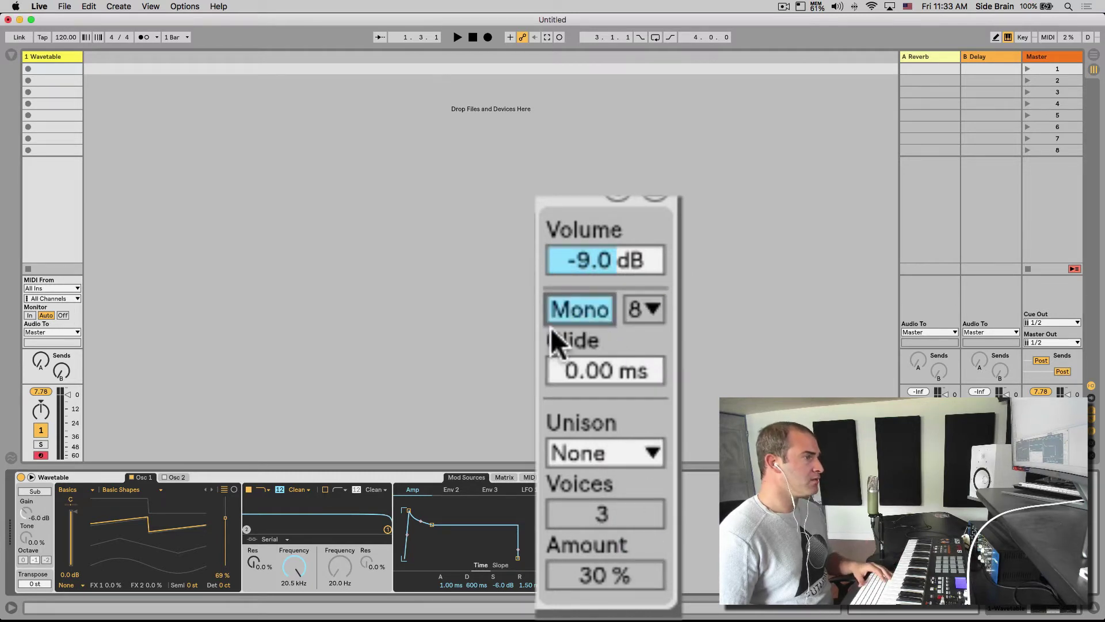
mouse_move(603, 371)
left_mouse_down()
mouse_move(602, 357)
mouse_move(602, 371)
left_mouse_up()
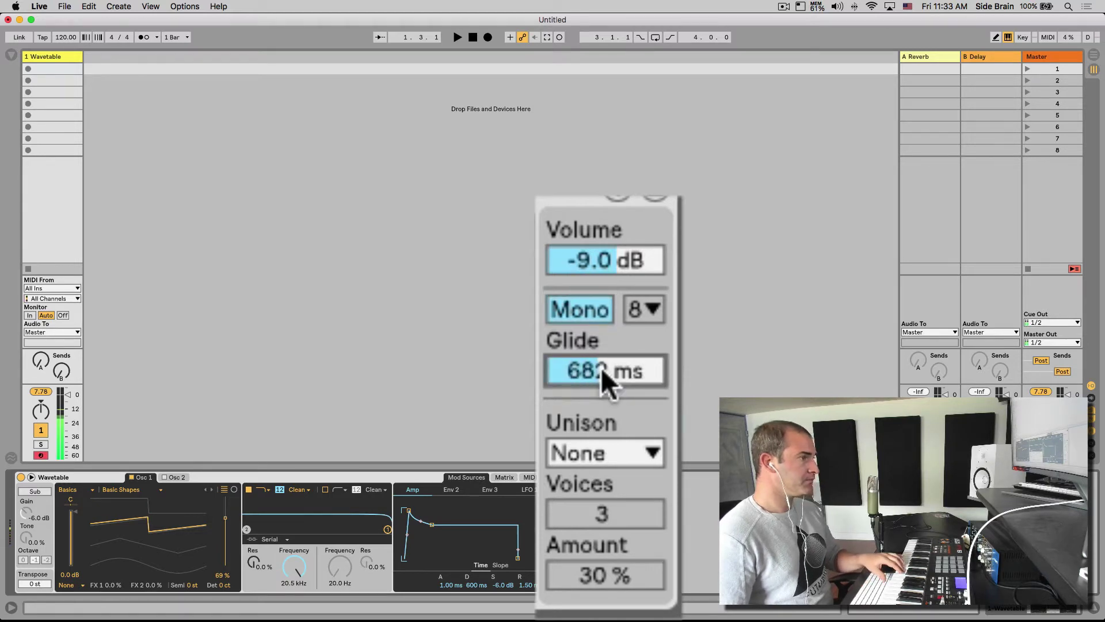
left_click_drag(601, 367, 601, 414)
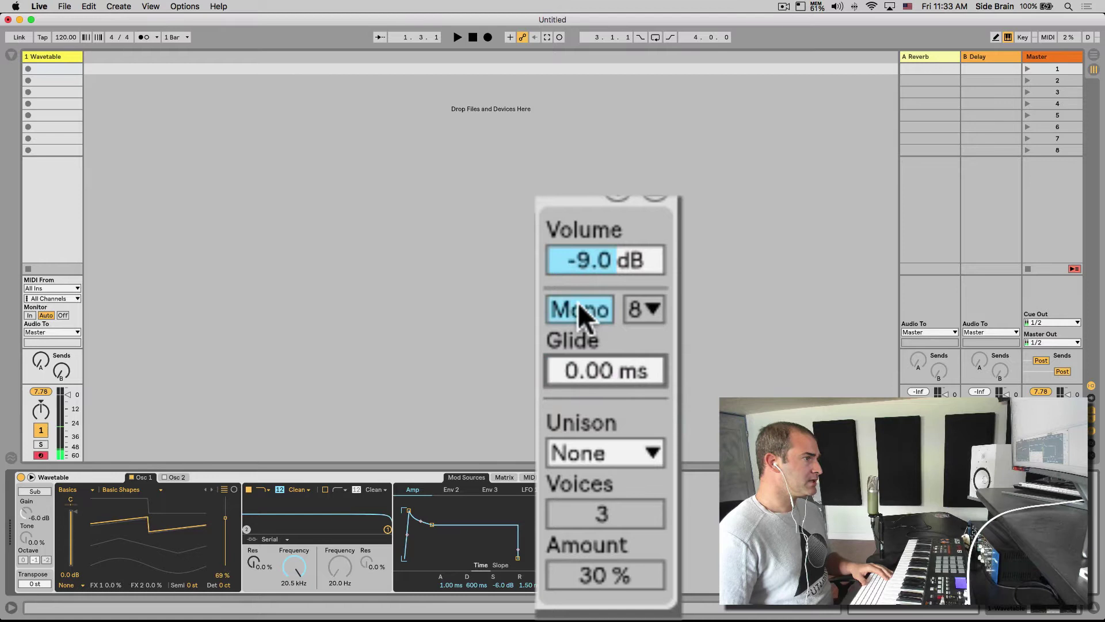
left_click(578, 300)
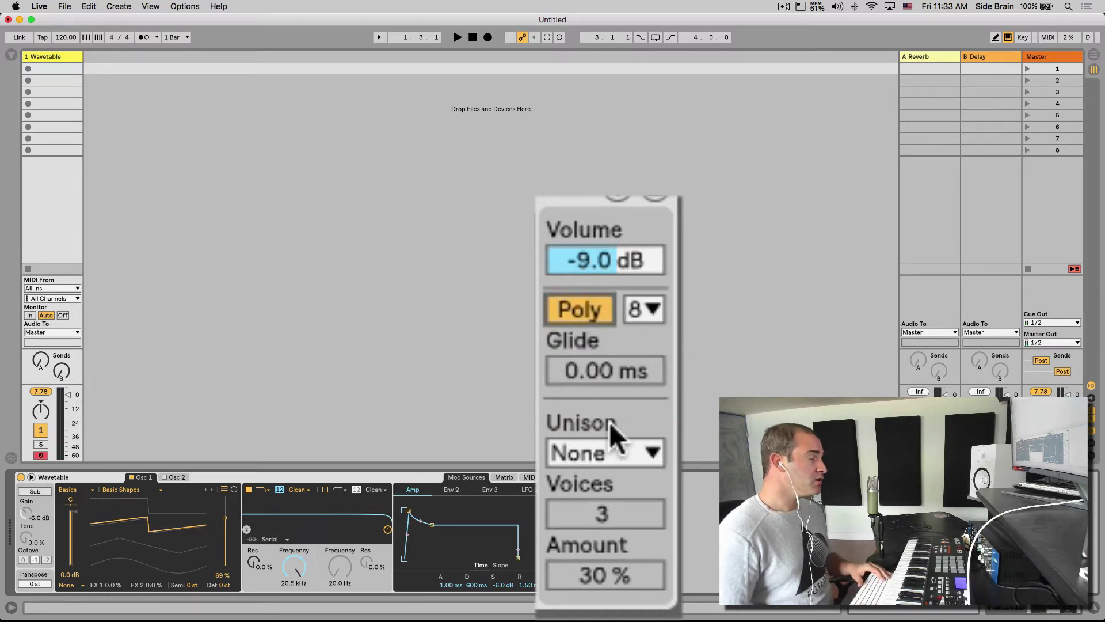
Step: Switch unison to Classic, raise the voice count, and sweep the unison amount down toward 0 %
left_click(627, 451)
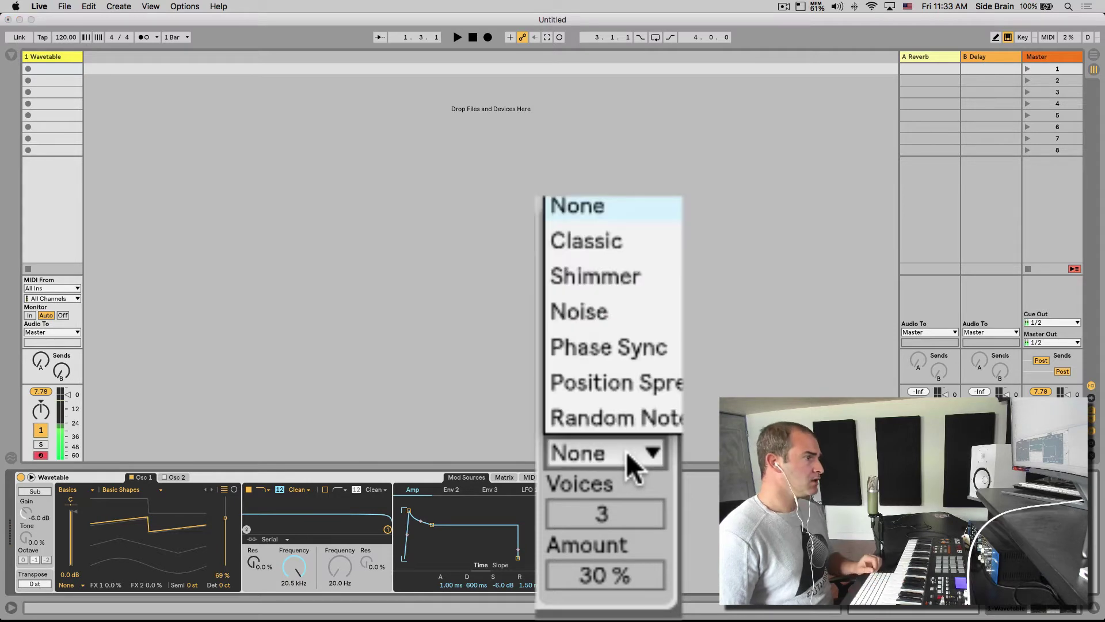
left_click(634, 250)
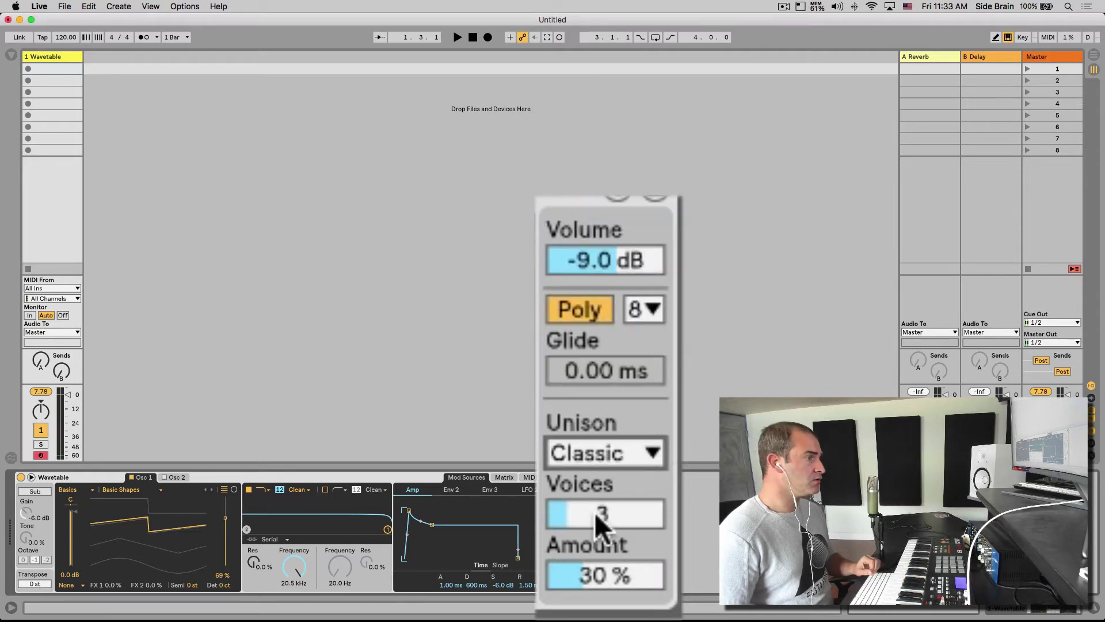
left_click_drag(610, 506, 609, 481)
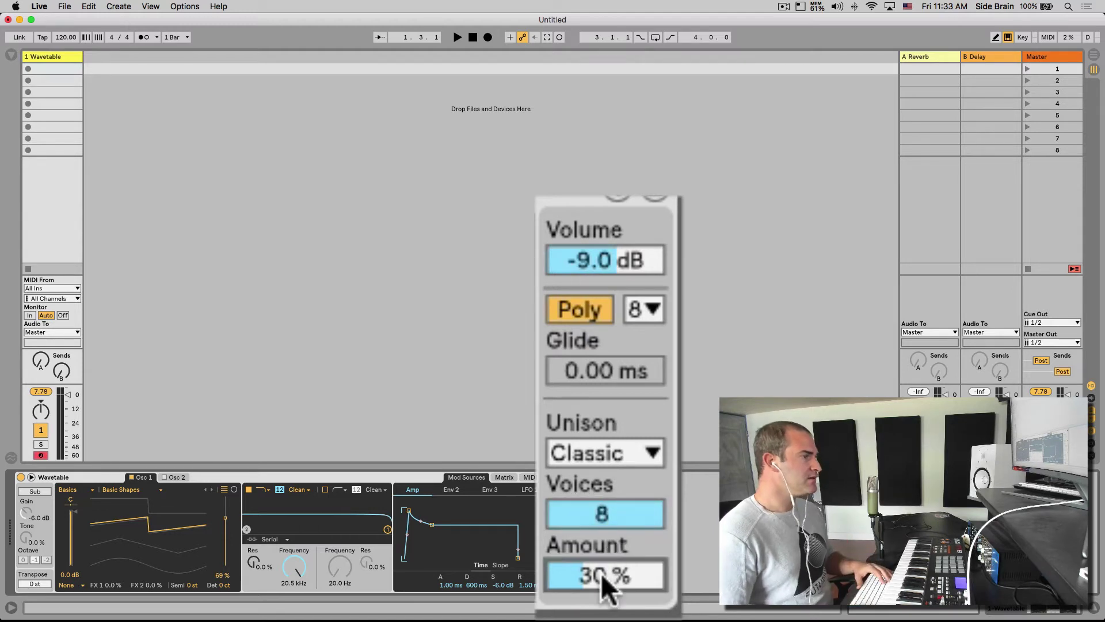
mouse_move(612, 570)
left_mouse_down()
mouse_move(611, 591)
mouse_move(611, 513)
mouse_move(612, 552)
left_mouse_up()
Step: Change the unison mode to Shimmer, keeping 8 voices
left_click(602, 453)
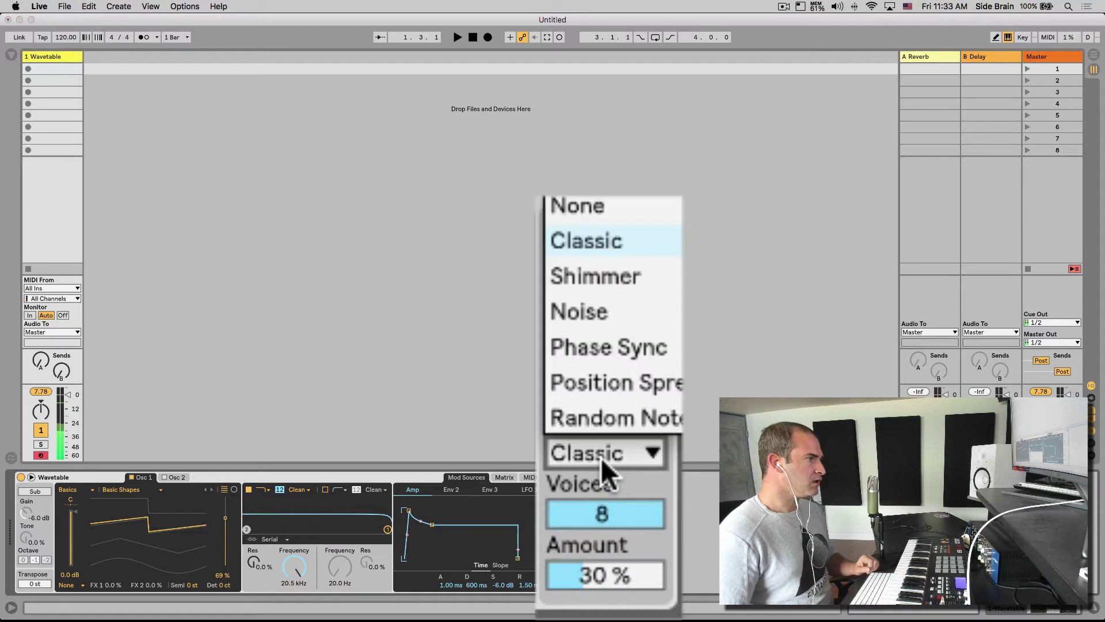
left_click(647, 282)
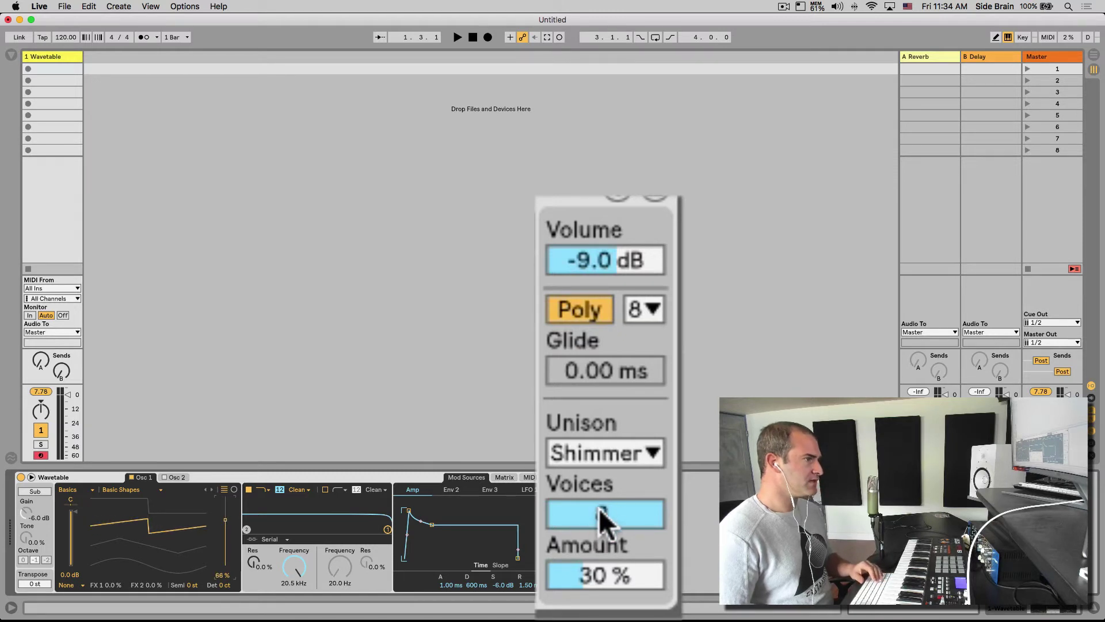
left_click_drag(602, 512, 602, 512)
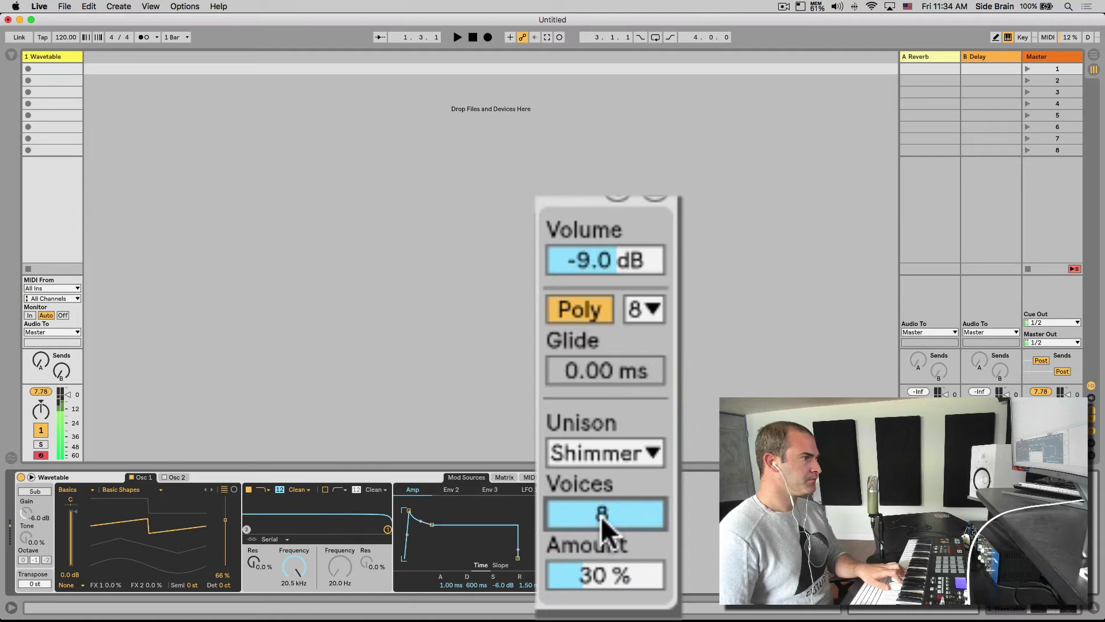
Step: Pick Noise as the unison mode, keeping 8 voices at 30 % amount
left_click(614, 454)
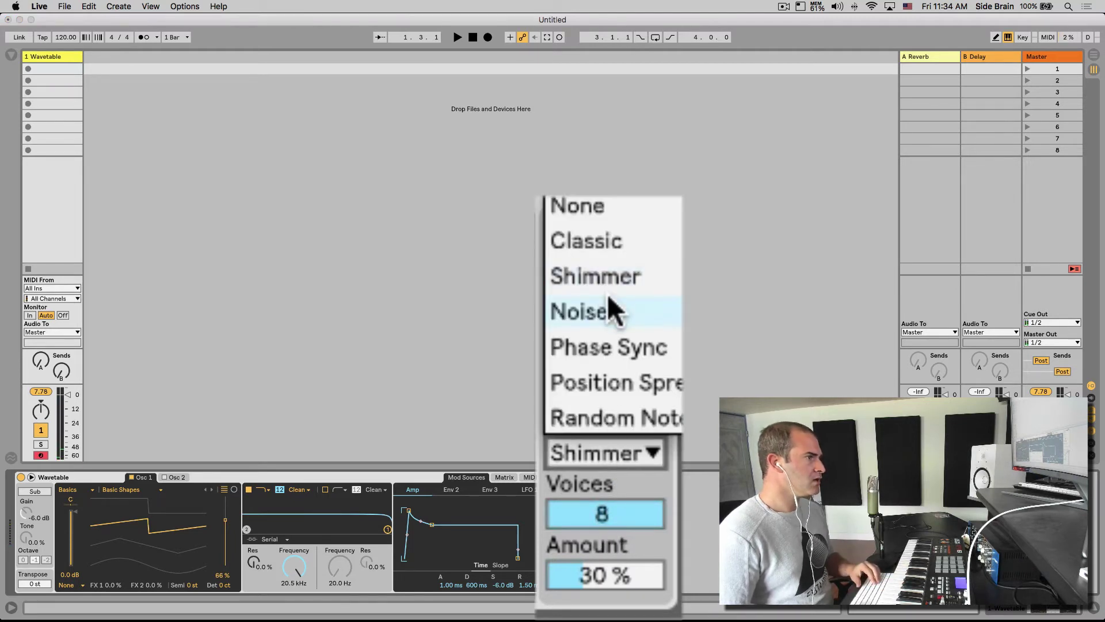
left_click(609, 311)
left_click(624, 461)
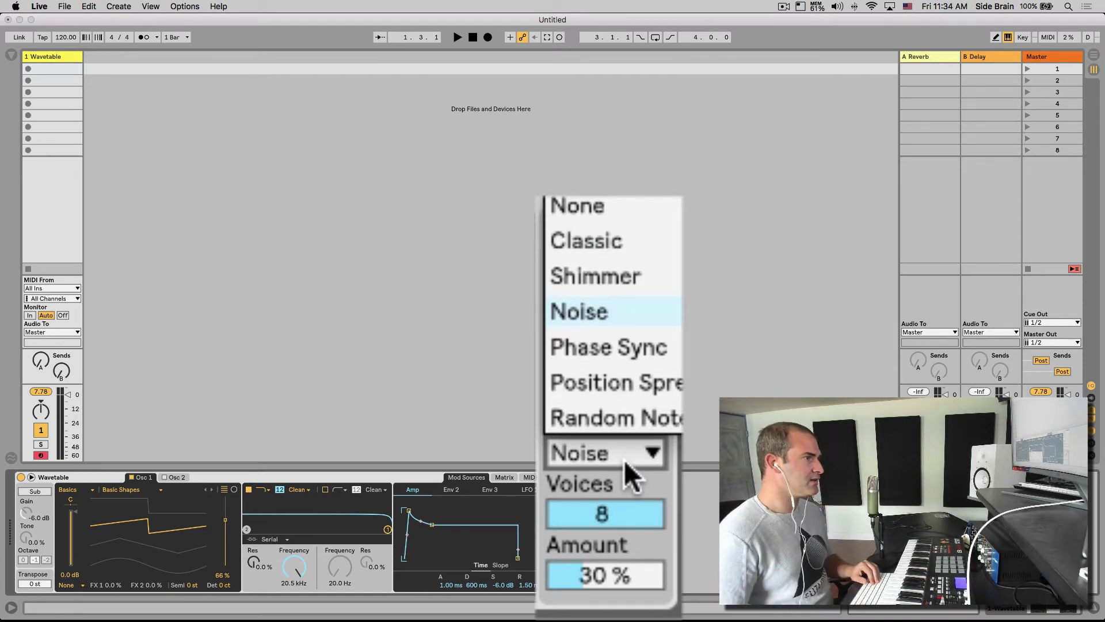
left_click(624, 461)
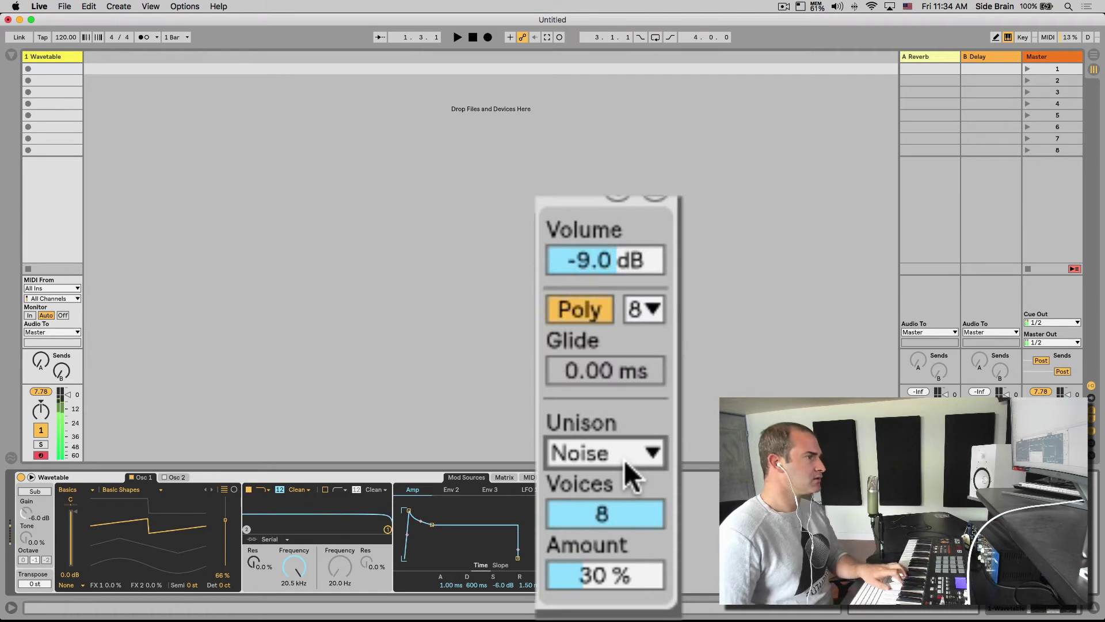
left_click(624, 461)
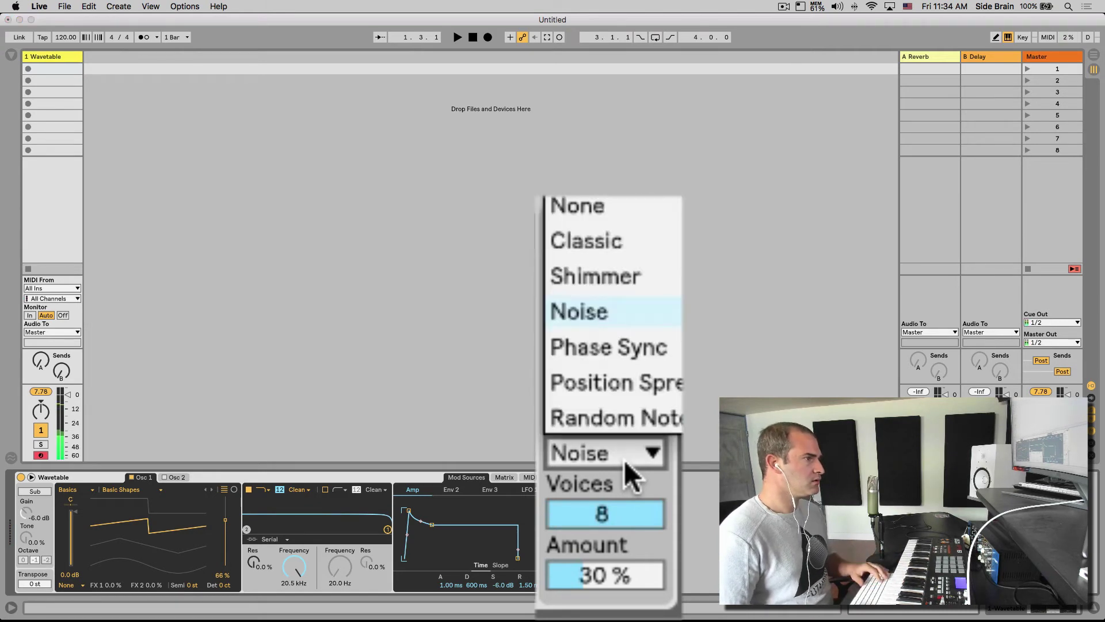
Step: Select Phase Sync from the unison mode list
left_click(640, 355)
left_click(607, 456)
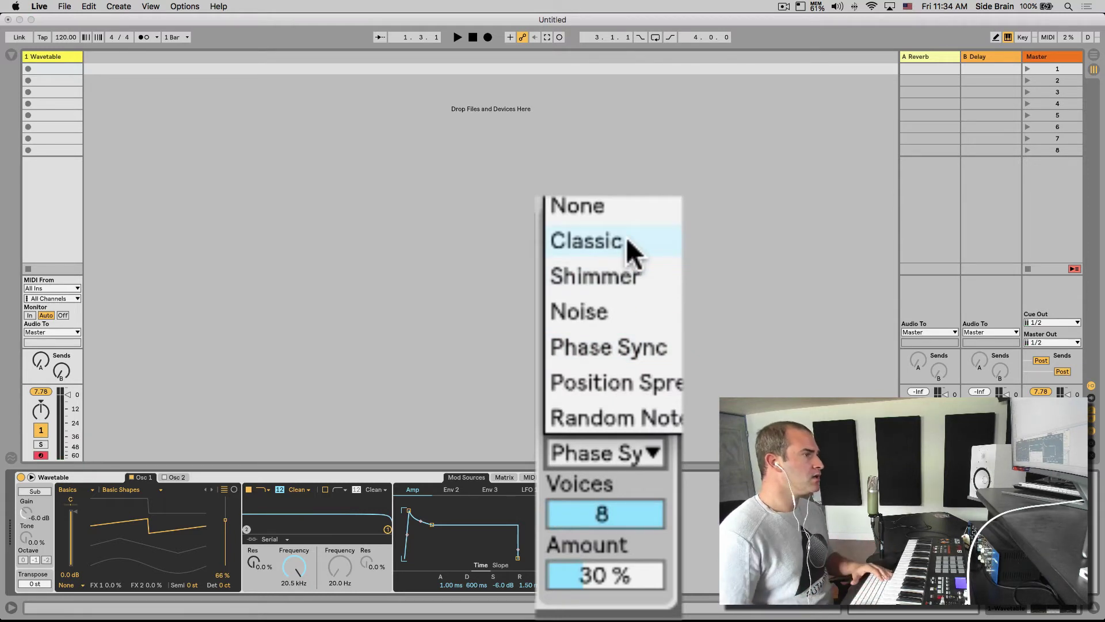
left_click(606, 351)
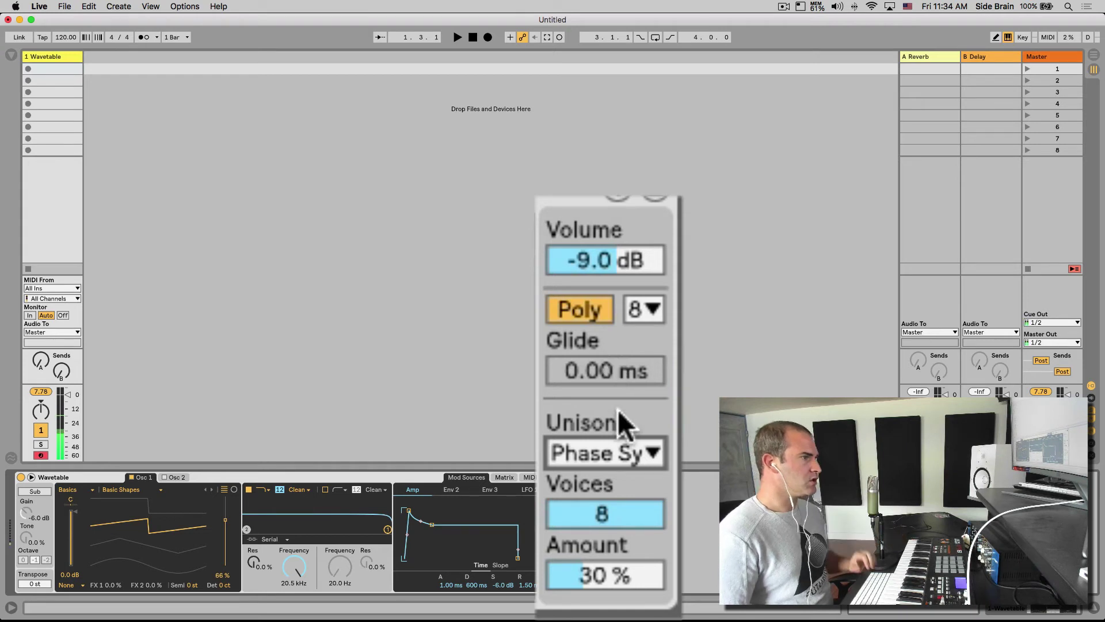
left_click(621, 452)
Step: Select Position Spread as the unison mode
left_click(628, 386)
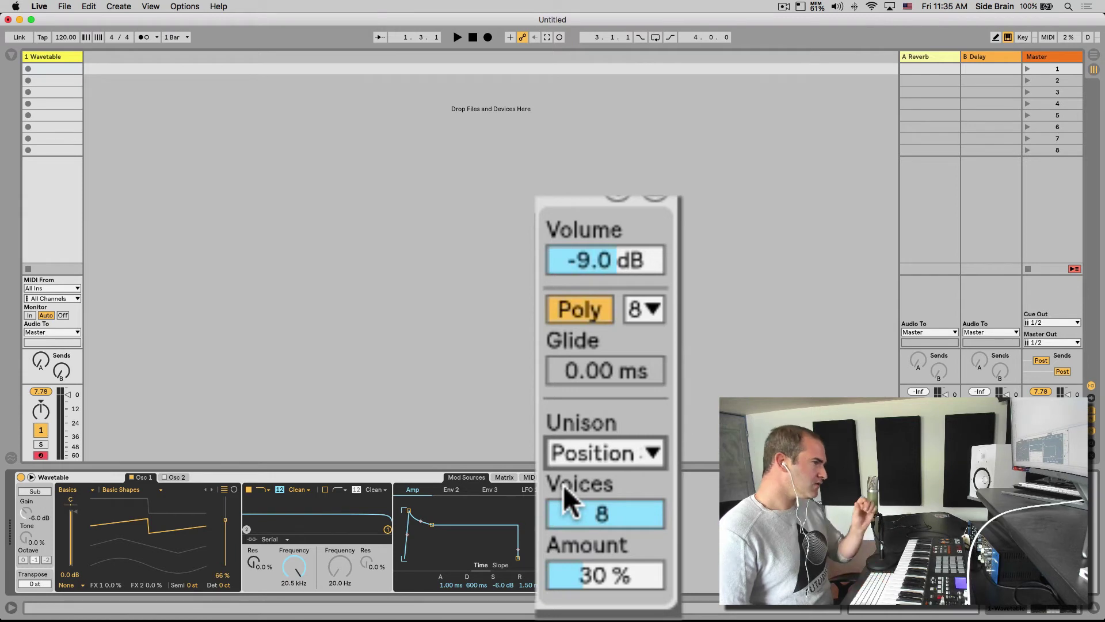
left_click(586, 456)
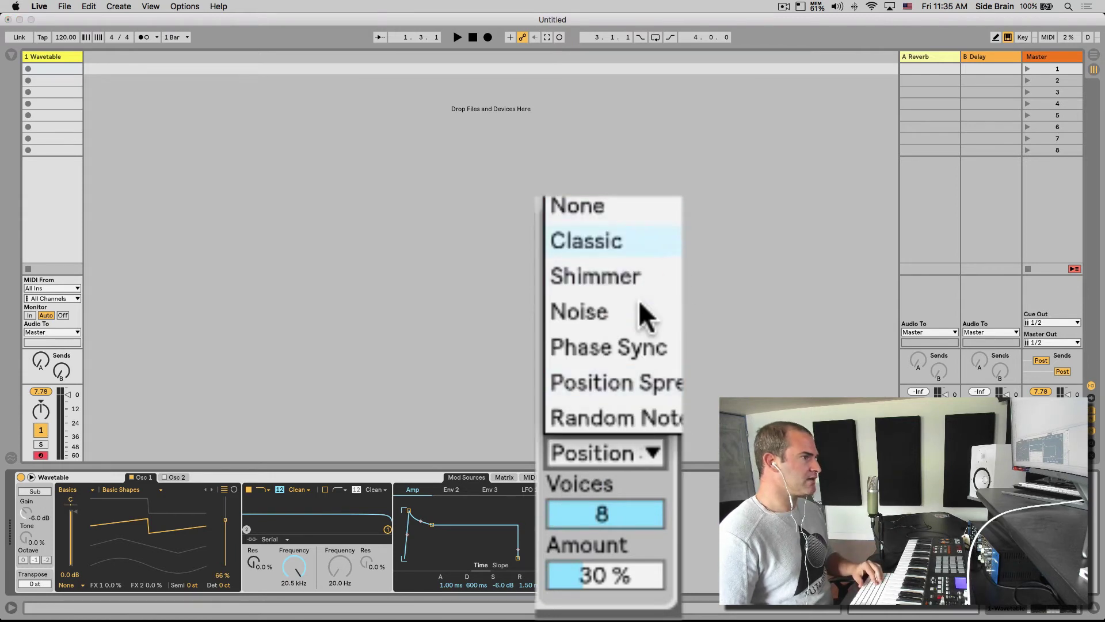
left_click(641, 530)
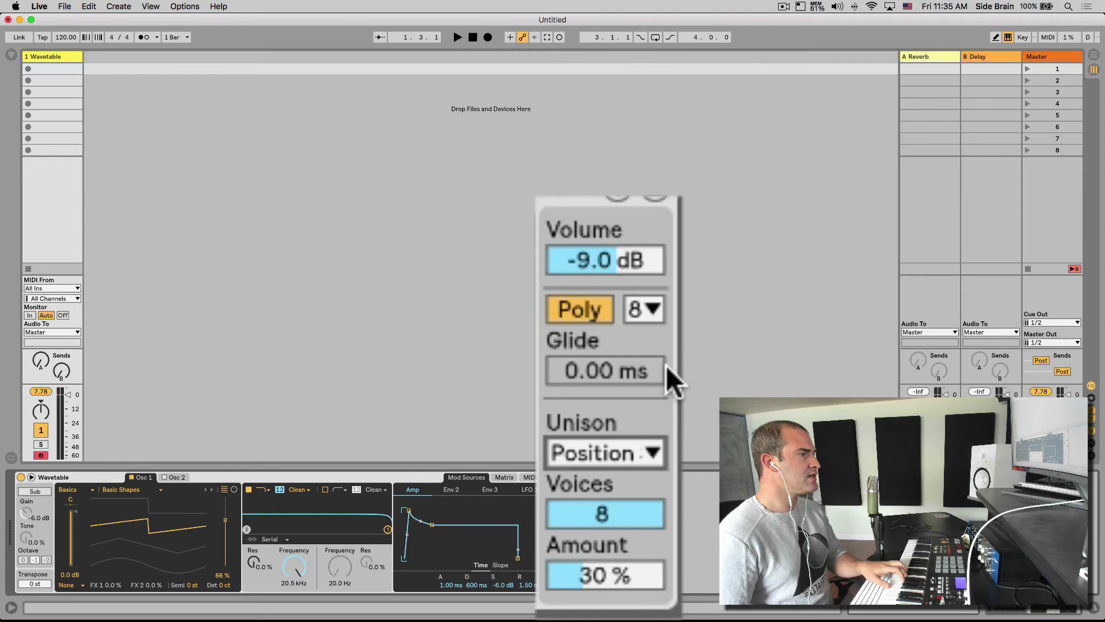
Step: Reduce unison to 5 voices and raise the amount to 100 %
left_click(619, 512)
left_click_drag(619, 512, 601, 536)
left_click_drag(605, 576, 605, 539)
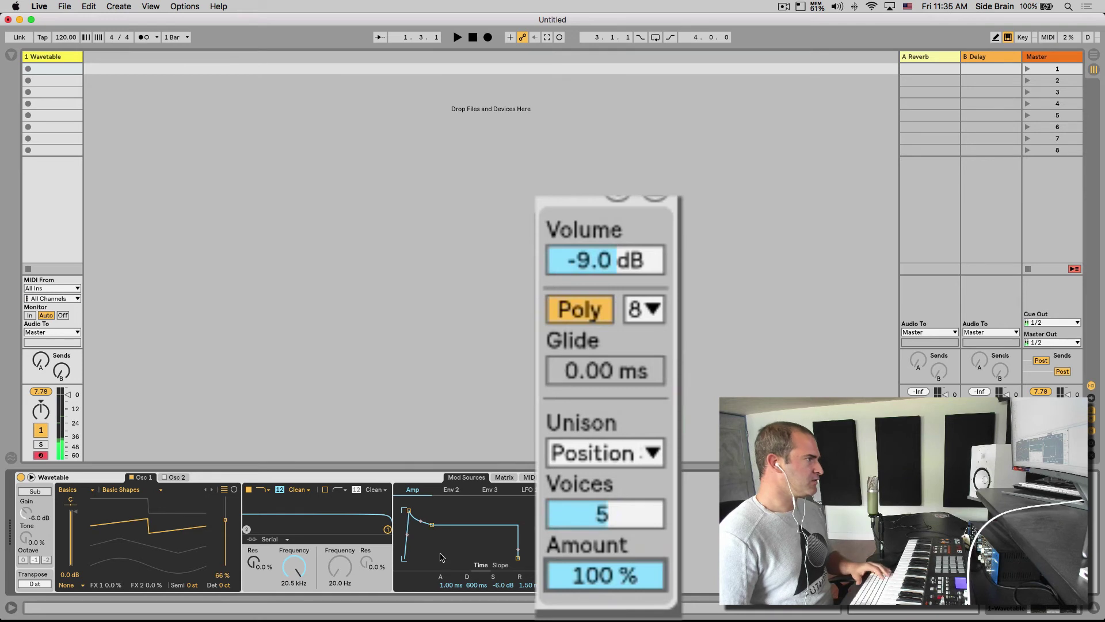
Step: Choose Random Note unison with 8 voices and the amount at 66 %
left_click(623, 453)
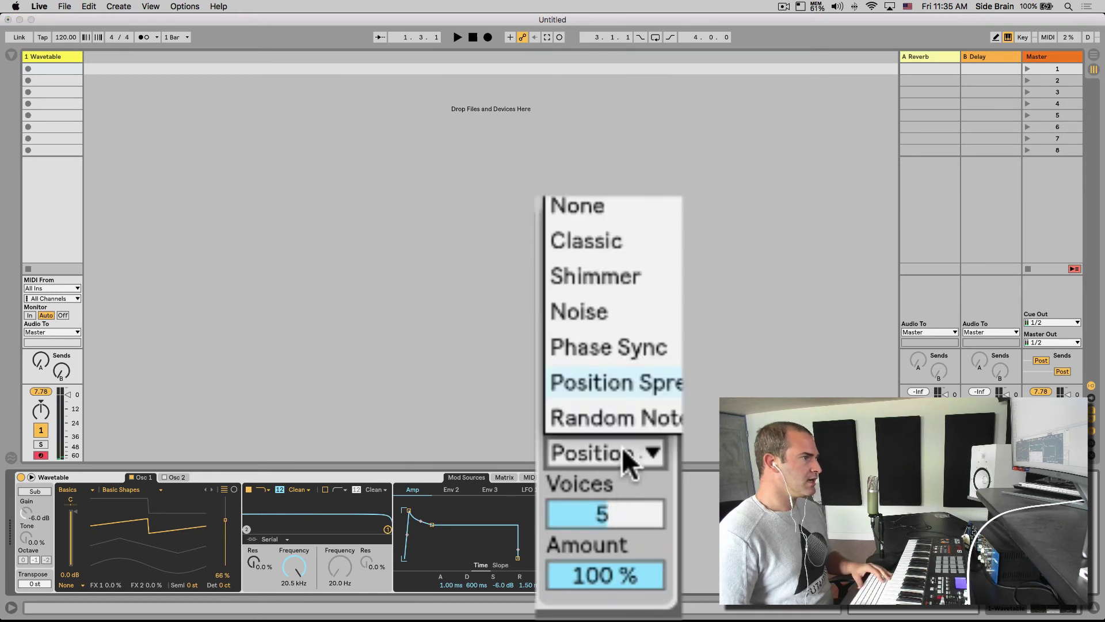
left_click(624, 418)
left_click_drag(592, 502, 595, 496)
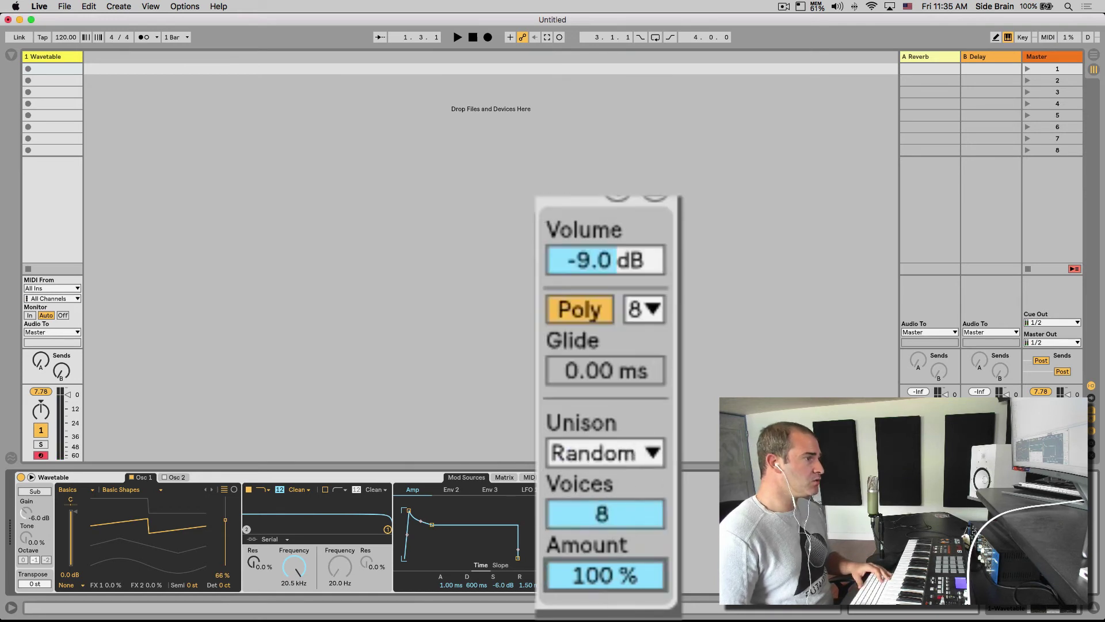
left_click_drag(605, 575, 605, 585)
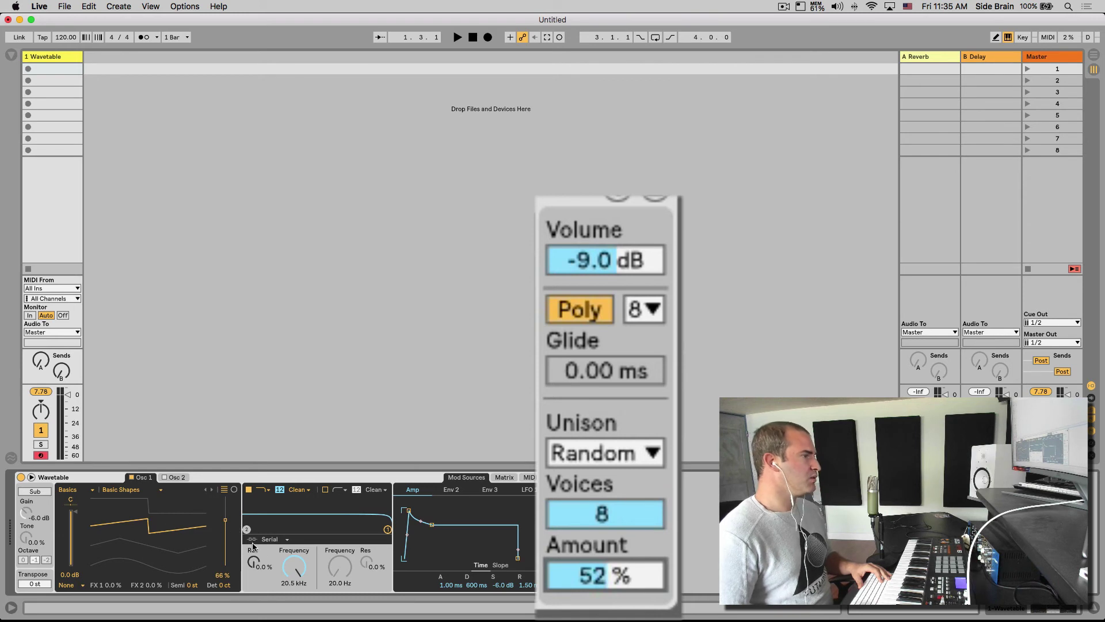
scroll(607, 582, "up", 5)
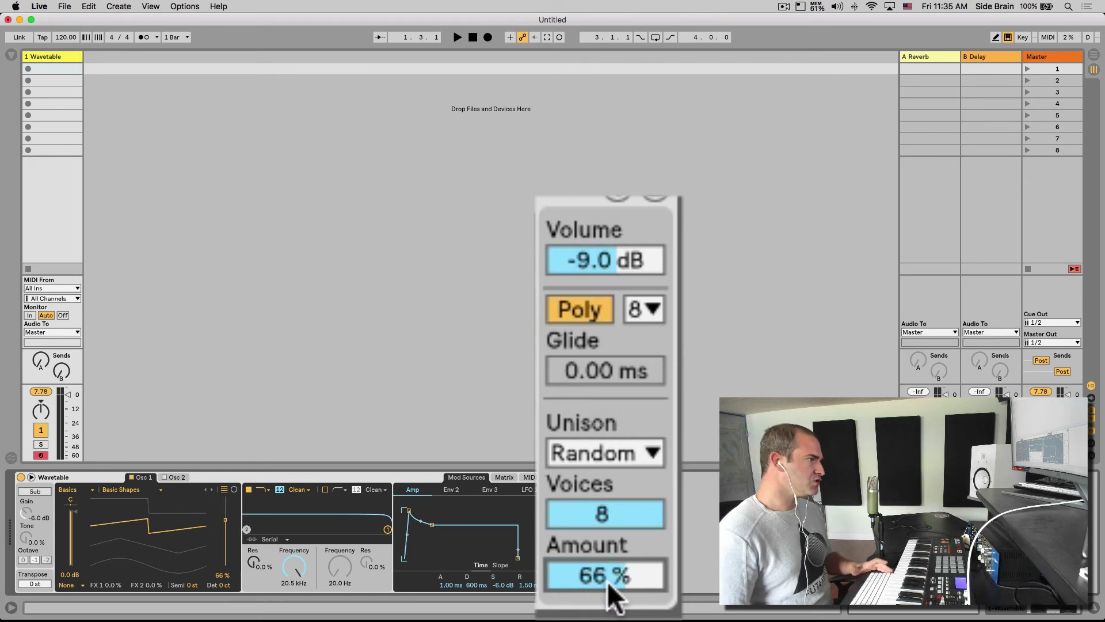